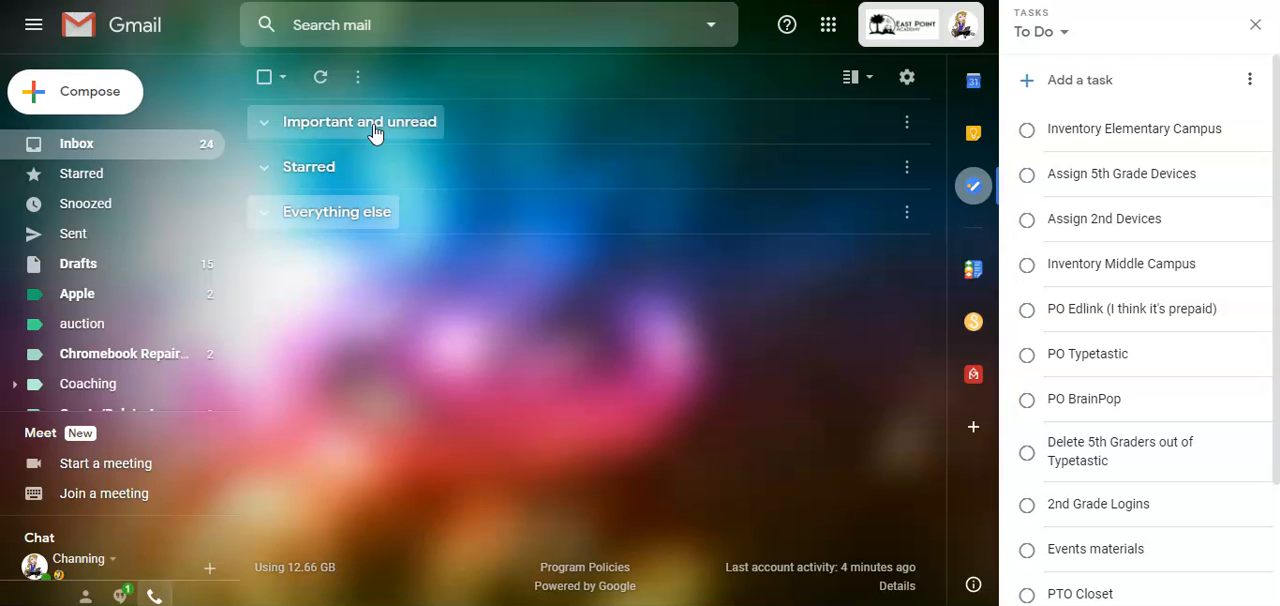
click(301, 180)
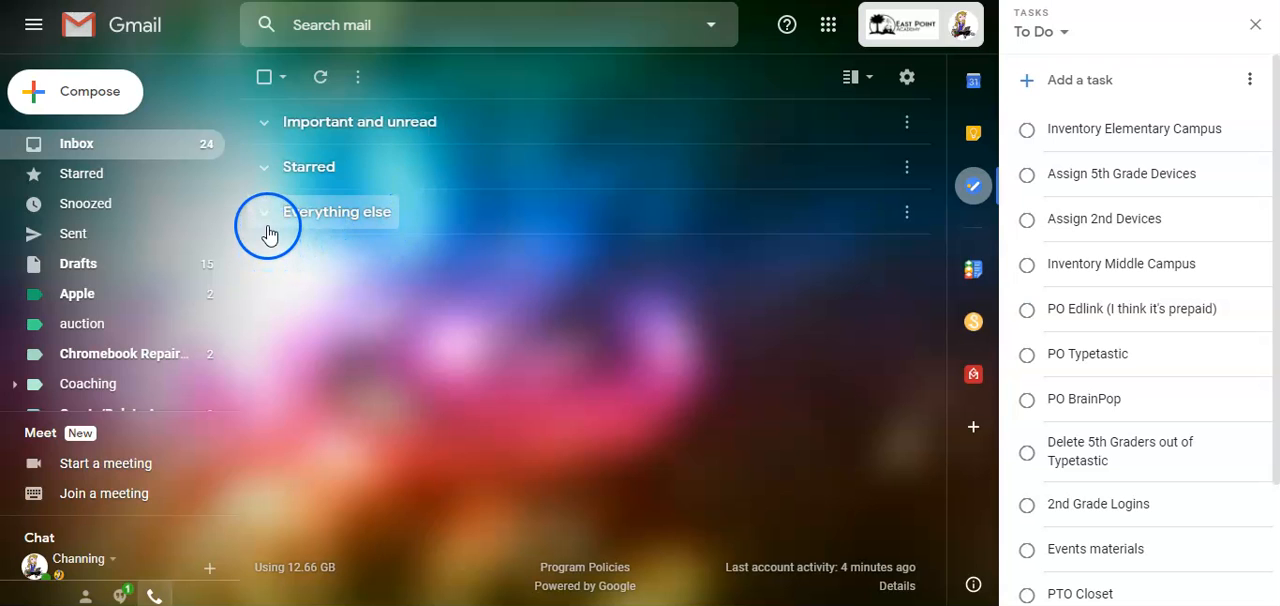
click(263, 126)
click(263, 126)
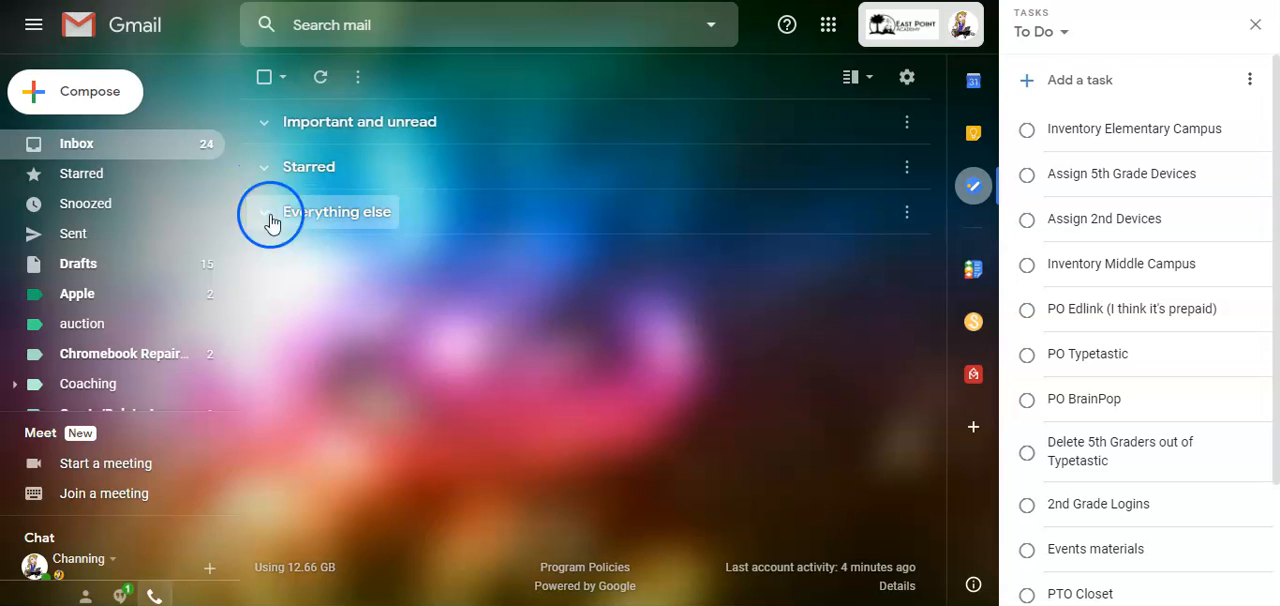
- Open the Inbox settings and choose Priority Inbox as the inbox type
click(910, 80)
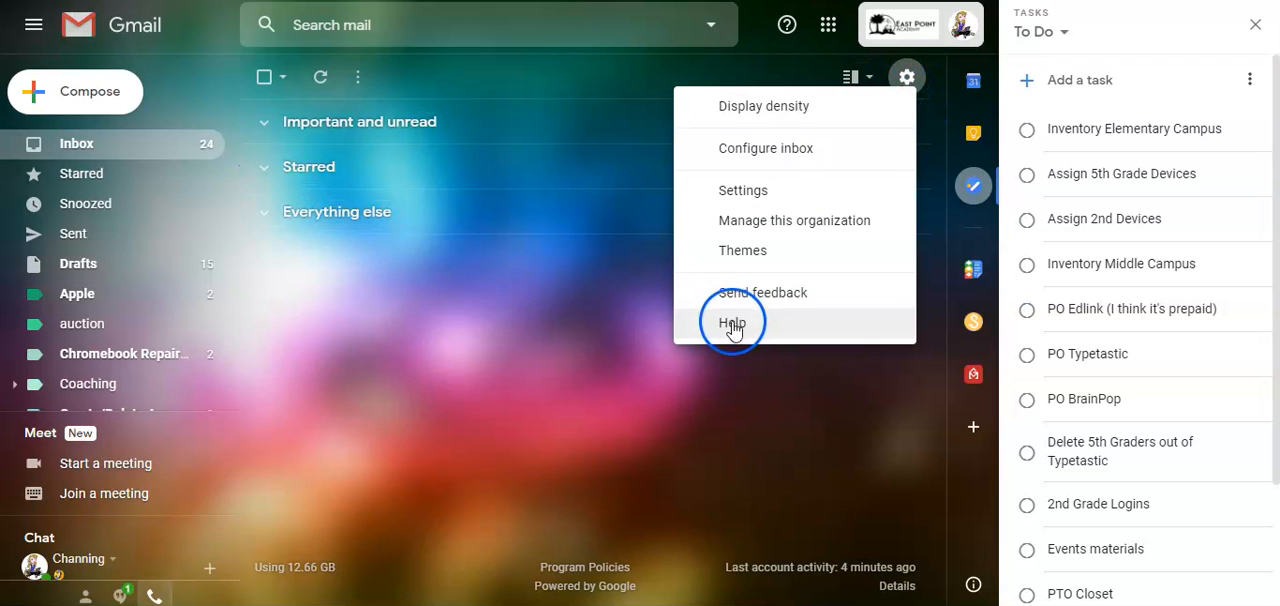
click(724, 214)
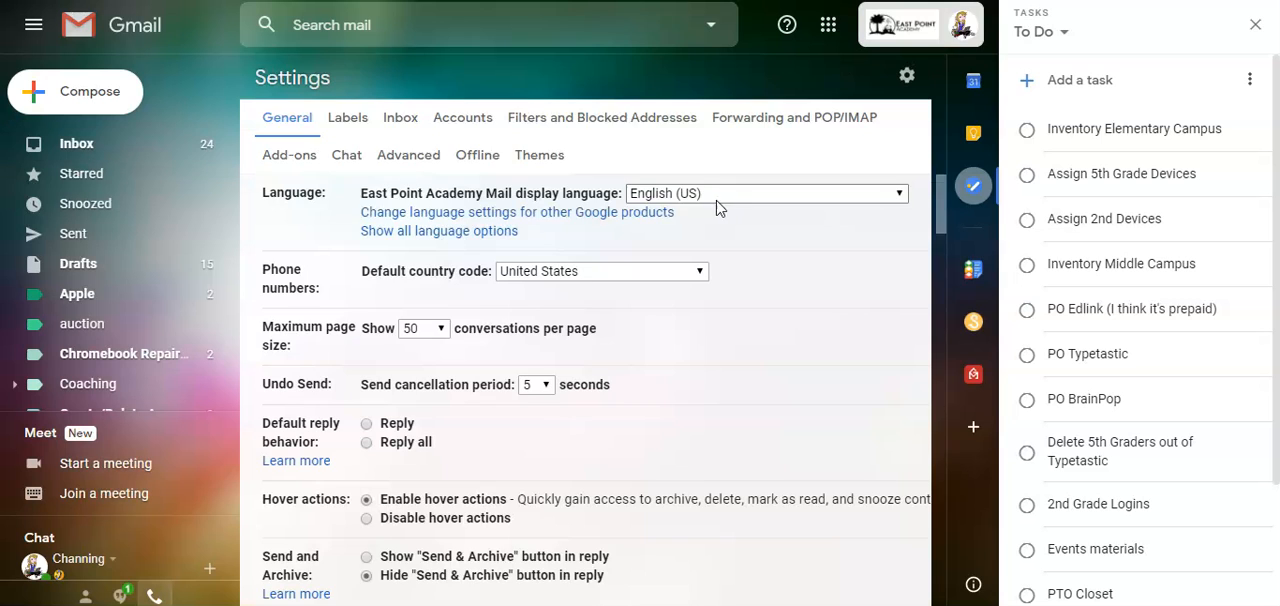
click(403, 118)
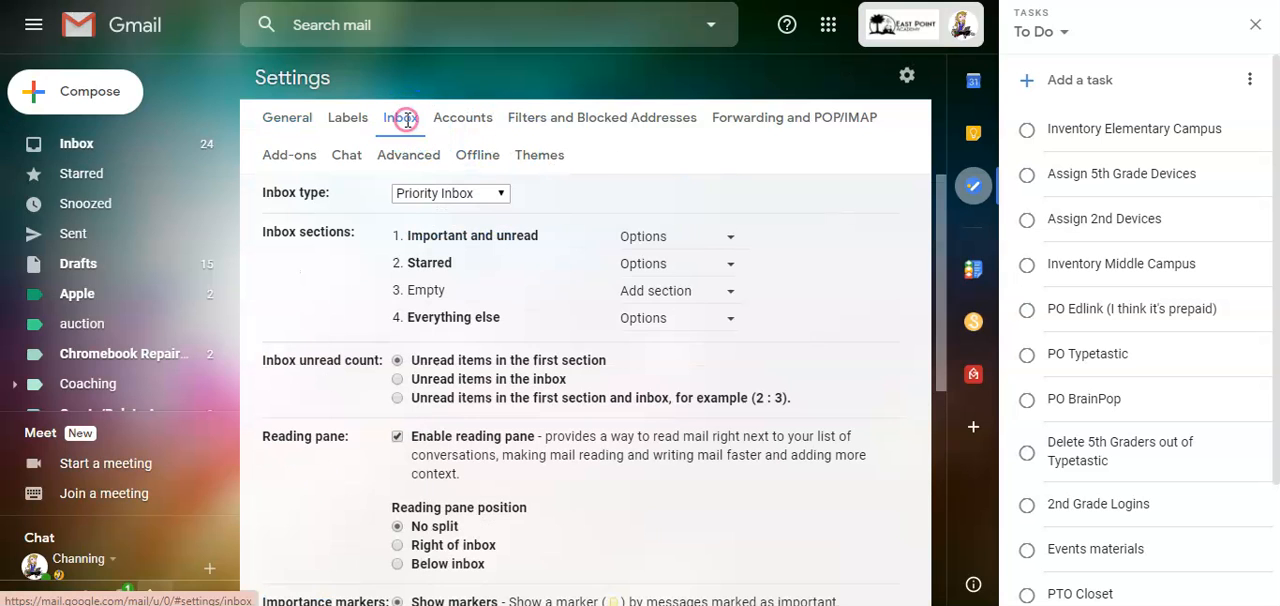
click(503, 193)
click(446, 343)
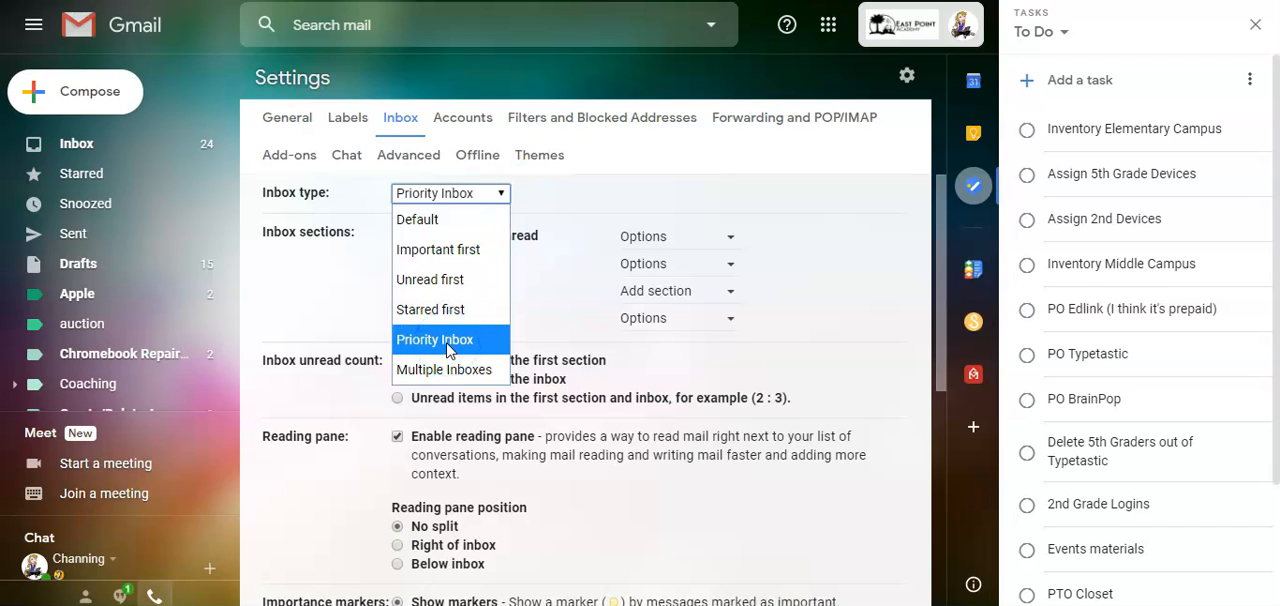
click(446, 341)
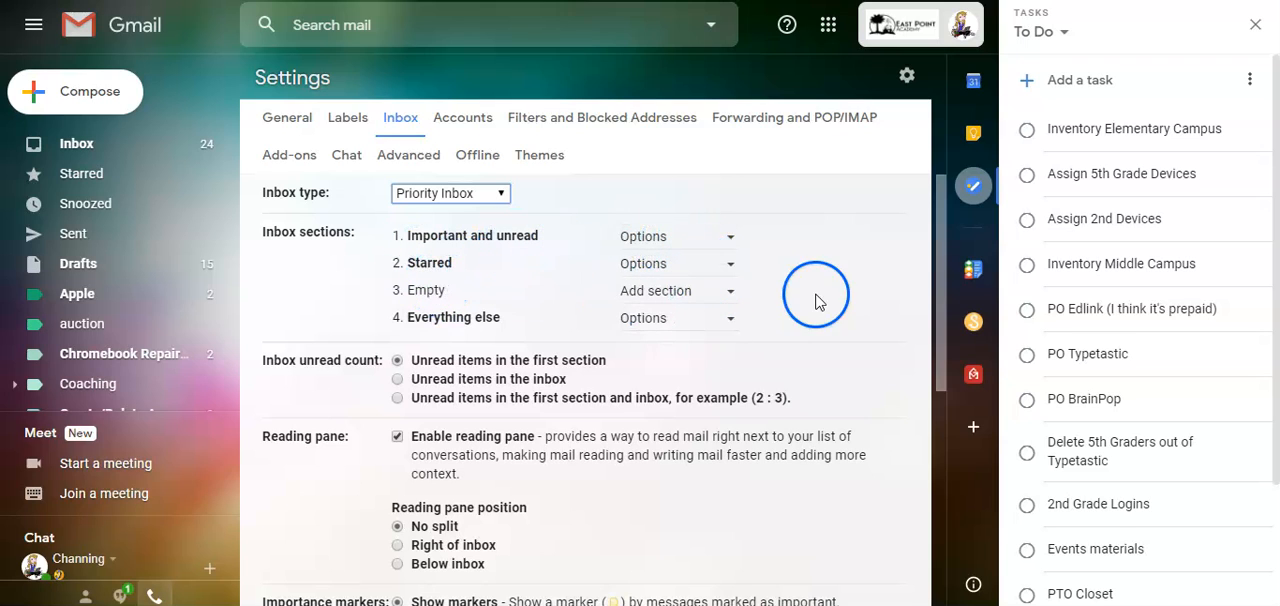
- Review the unread count, reading pane, importance marker and filtered mail settings, and return to the inbox
scroll(782, 365, down, 3)
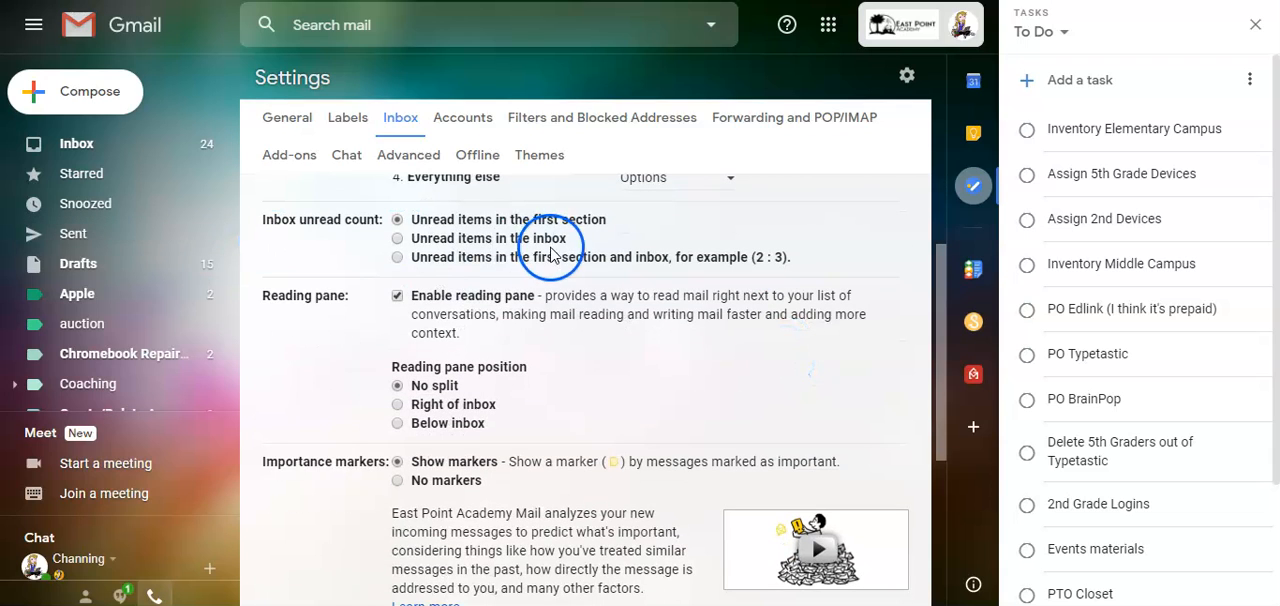
scroll(632, 362, down, 1)
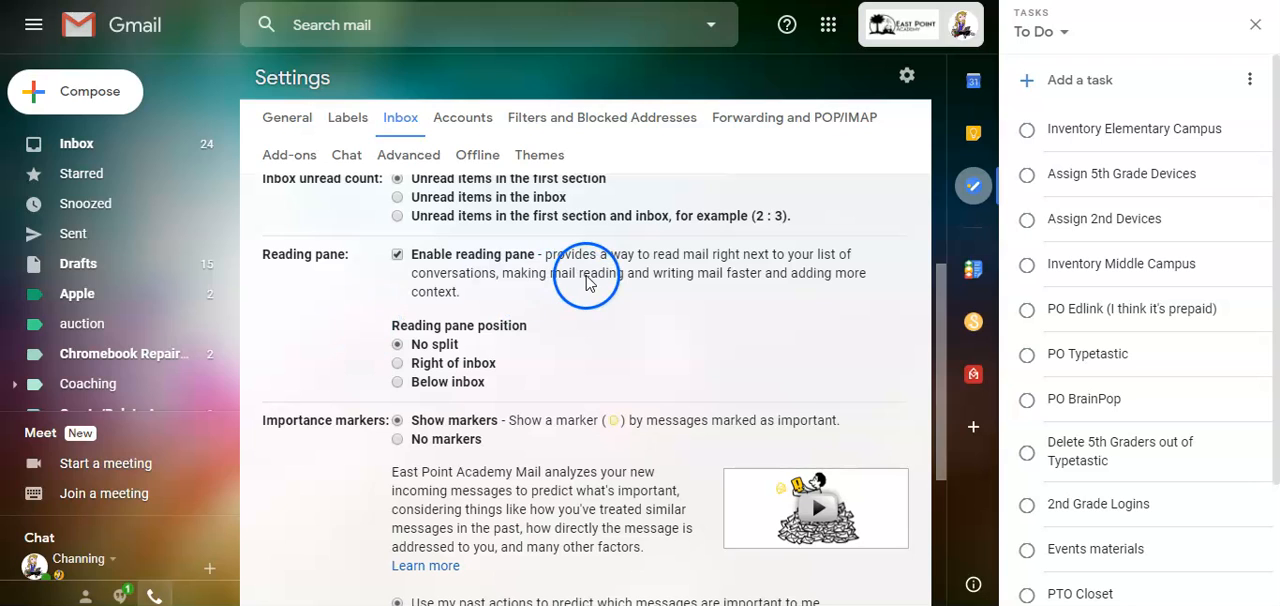
scroll(586, 286, down, 1)
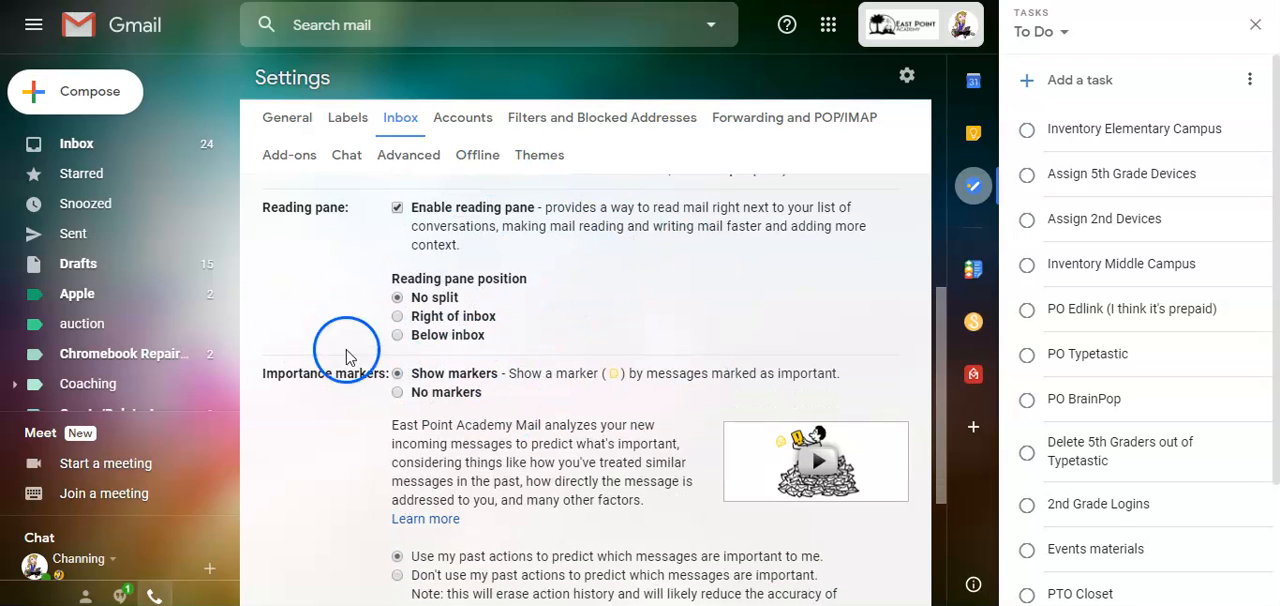
scroll(557, 450, down, 4)
scroll(557, 455, down, 1)
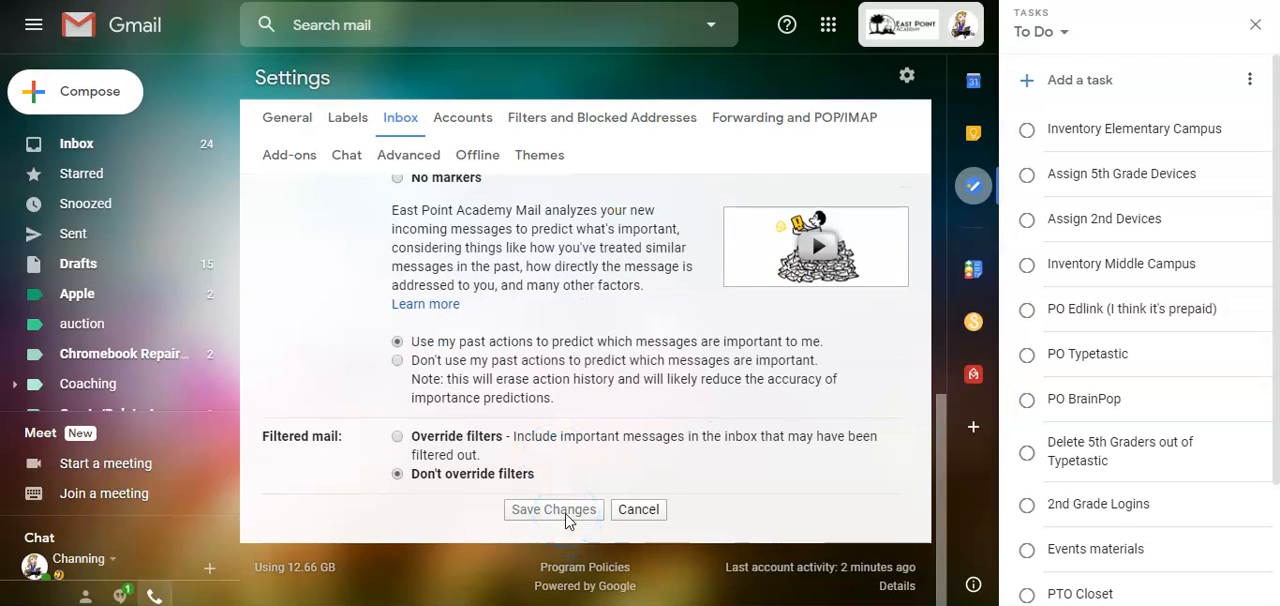
scroll(560, 295, up, 10)
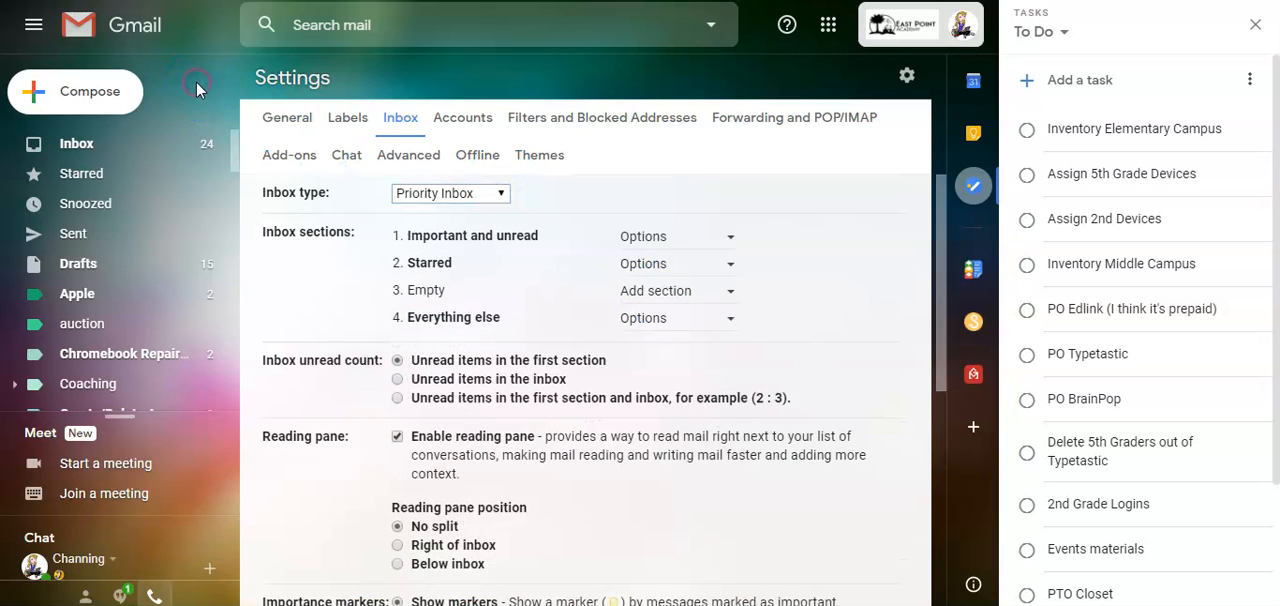
click(52, 150)
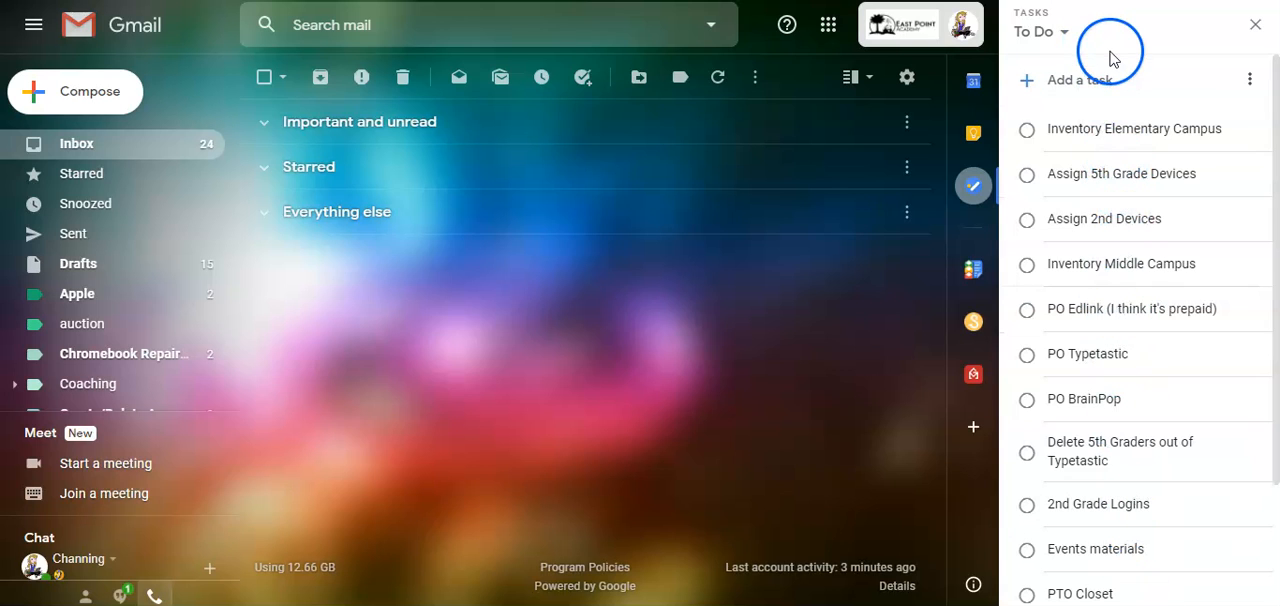
- Close and reopen the Tasks side panel, view the day's Calendar there, and return to Tasks
click(1255, 28)
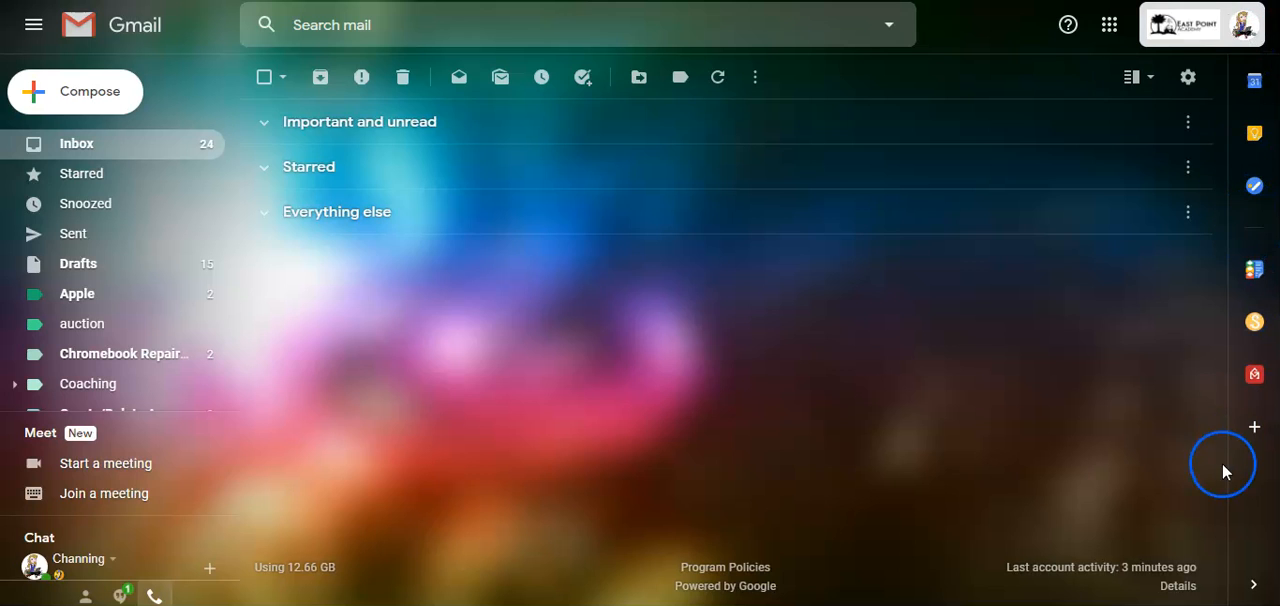
click(1254, 186)
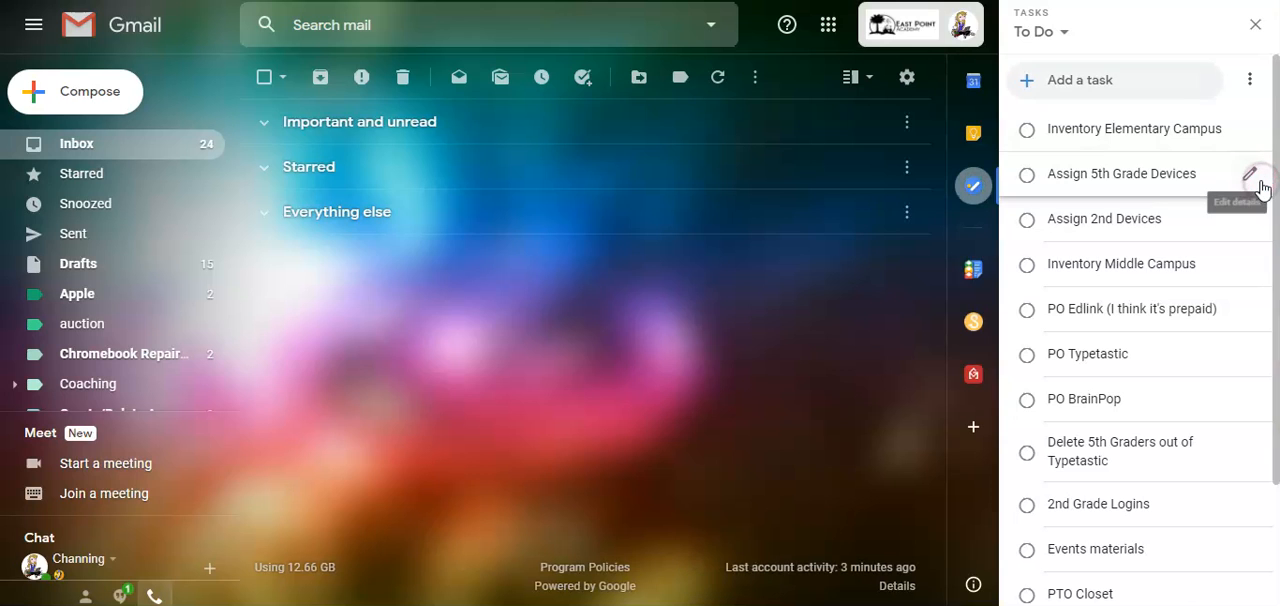
click(969, 86)
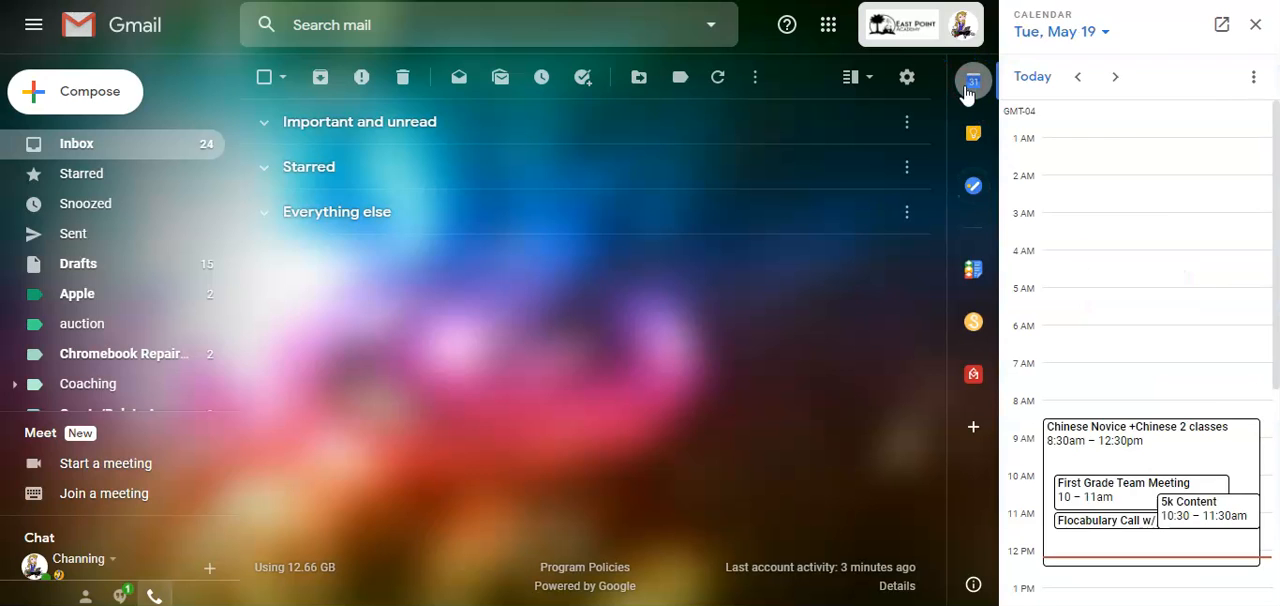
click(973, 190)
click(574, 353)
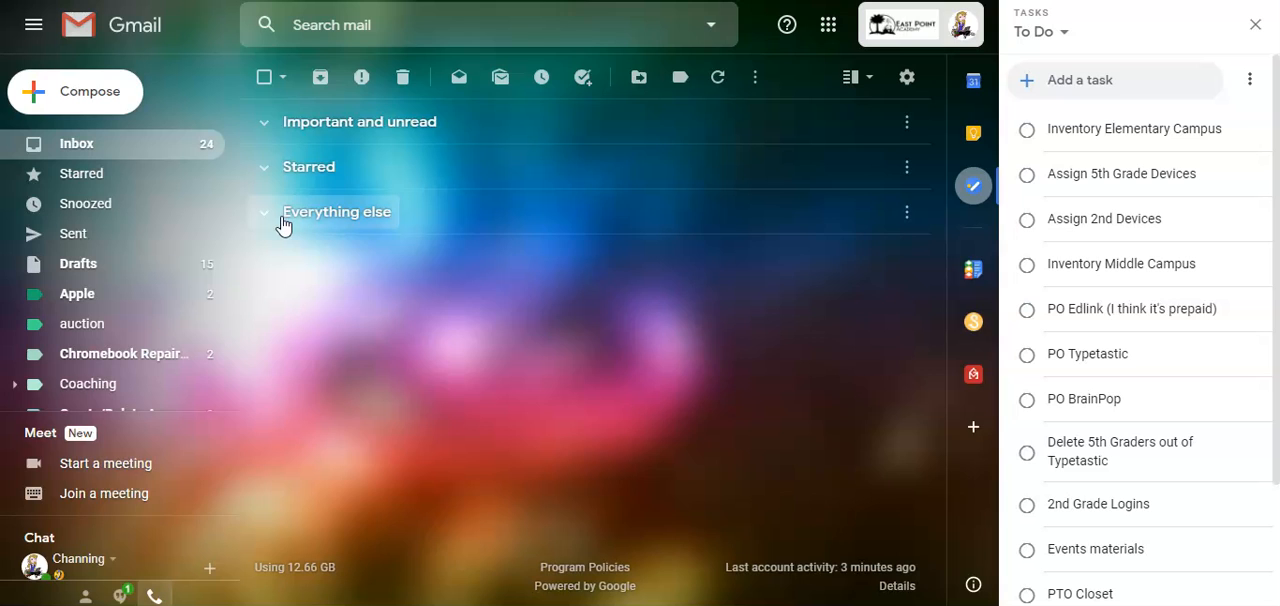
- Look through the list of mail labels, including the sublabels nested under Programs
scroll(137, 337, down, 3)
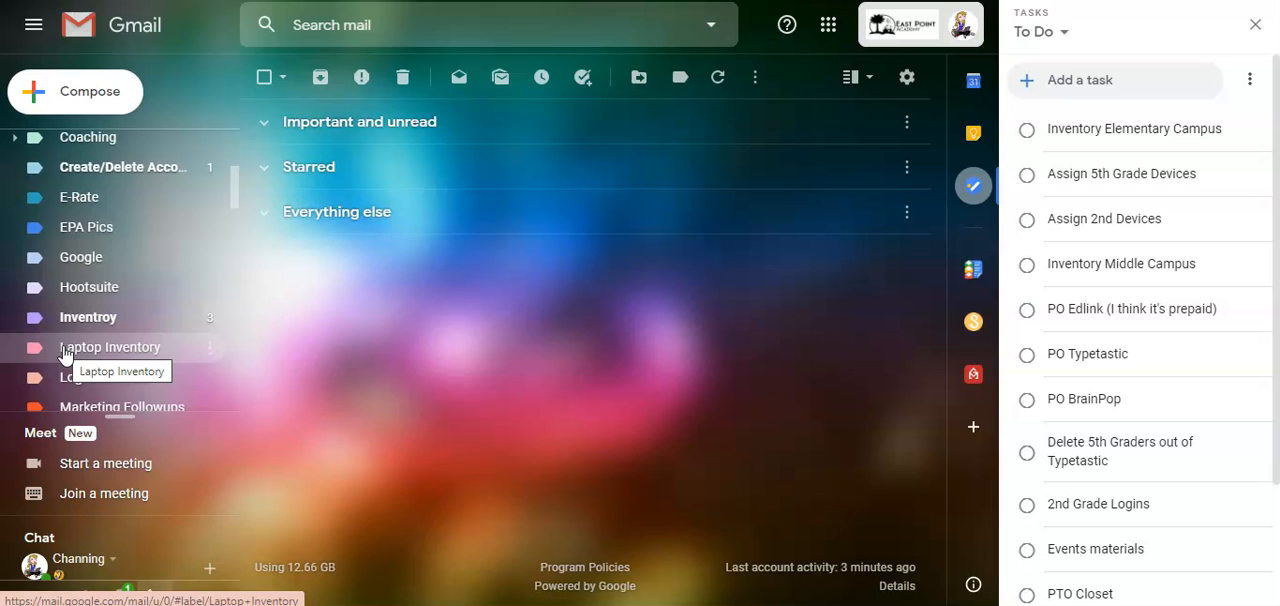
scroll(63, 352, up, 5)
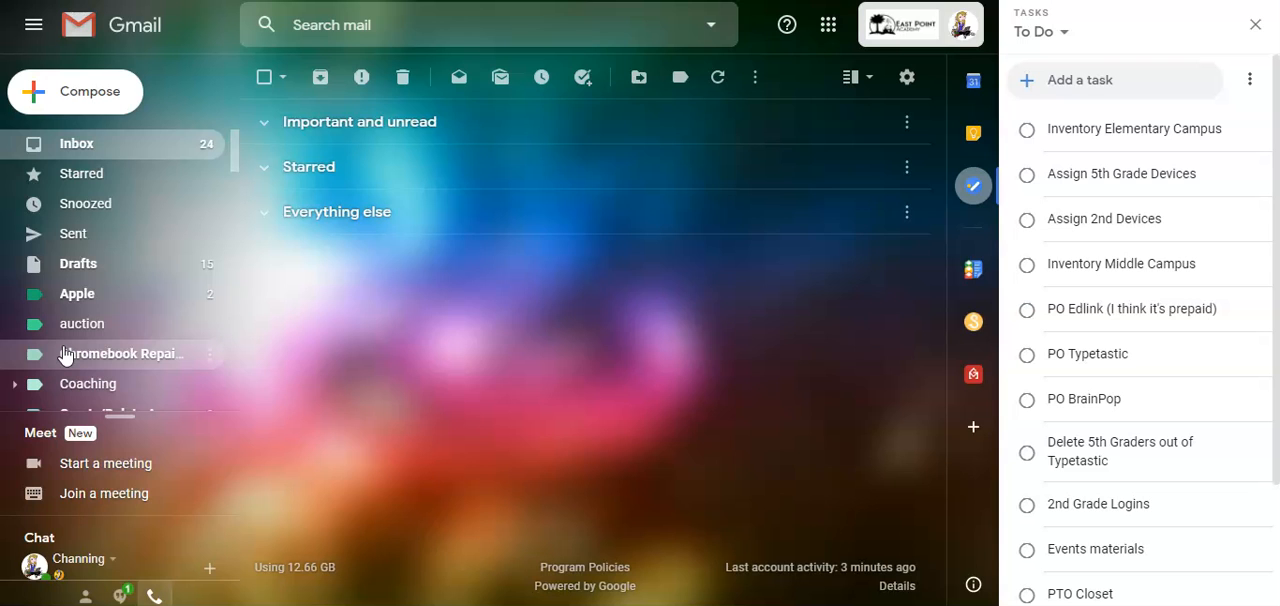
scroll(63, 352, down, 5)
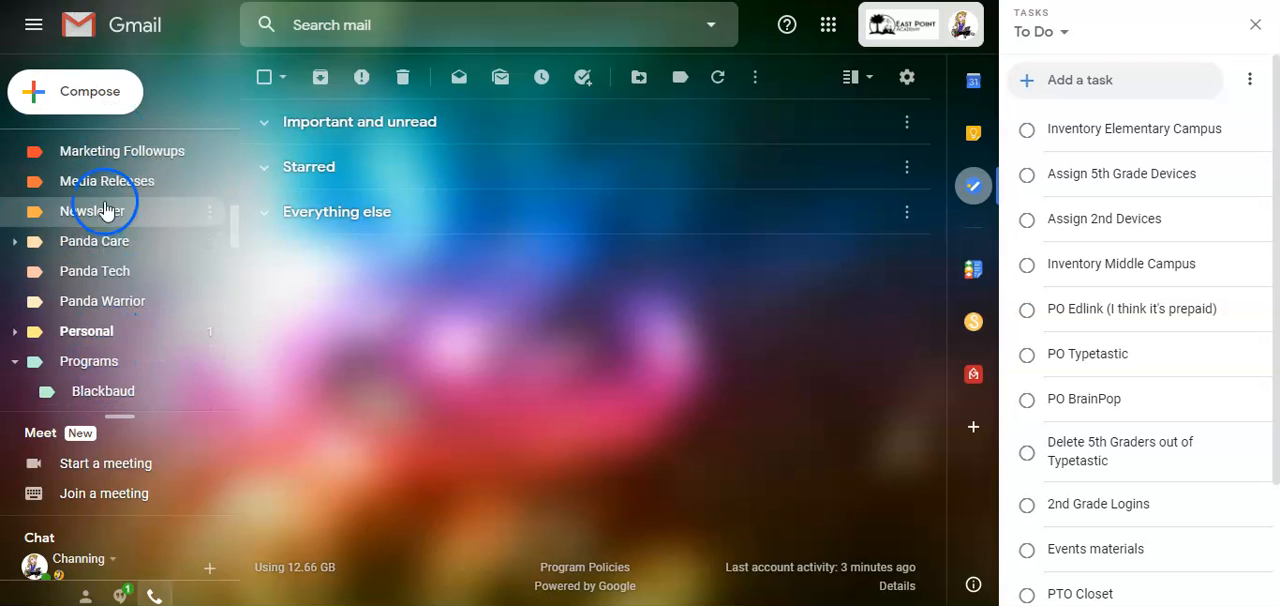
scroll(120, 275, down, 3)
click(15, 230)
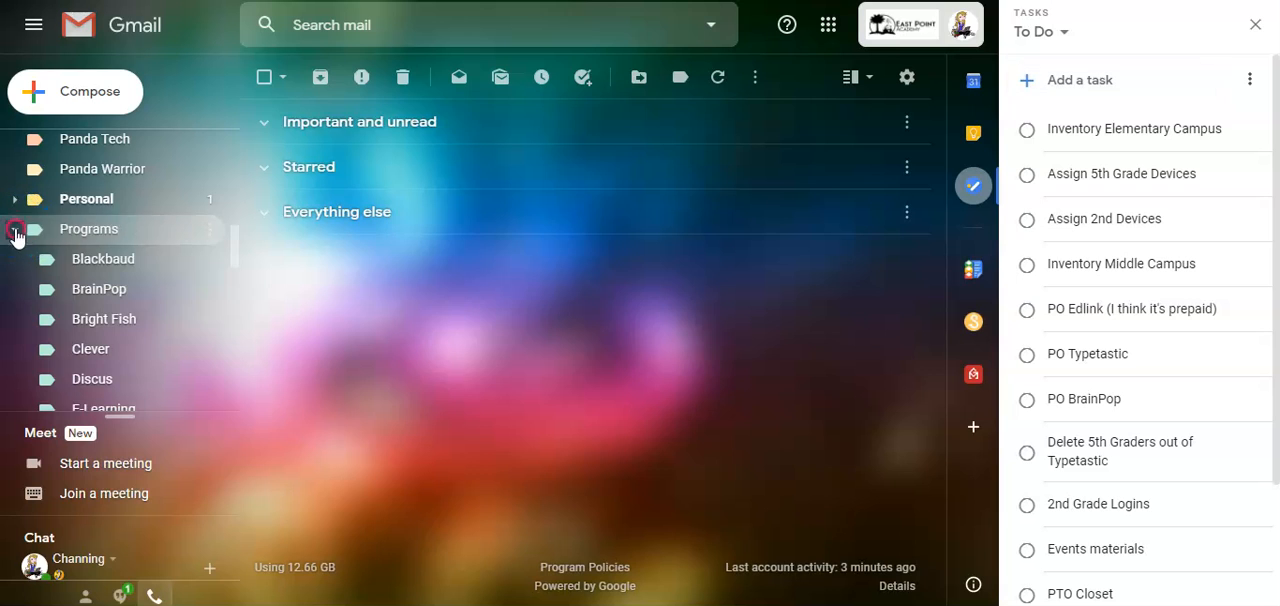
scroll(130, 312, down, 2)
scroll(130, 312, down, 2)
scroll(129, 312, up, 12)
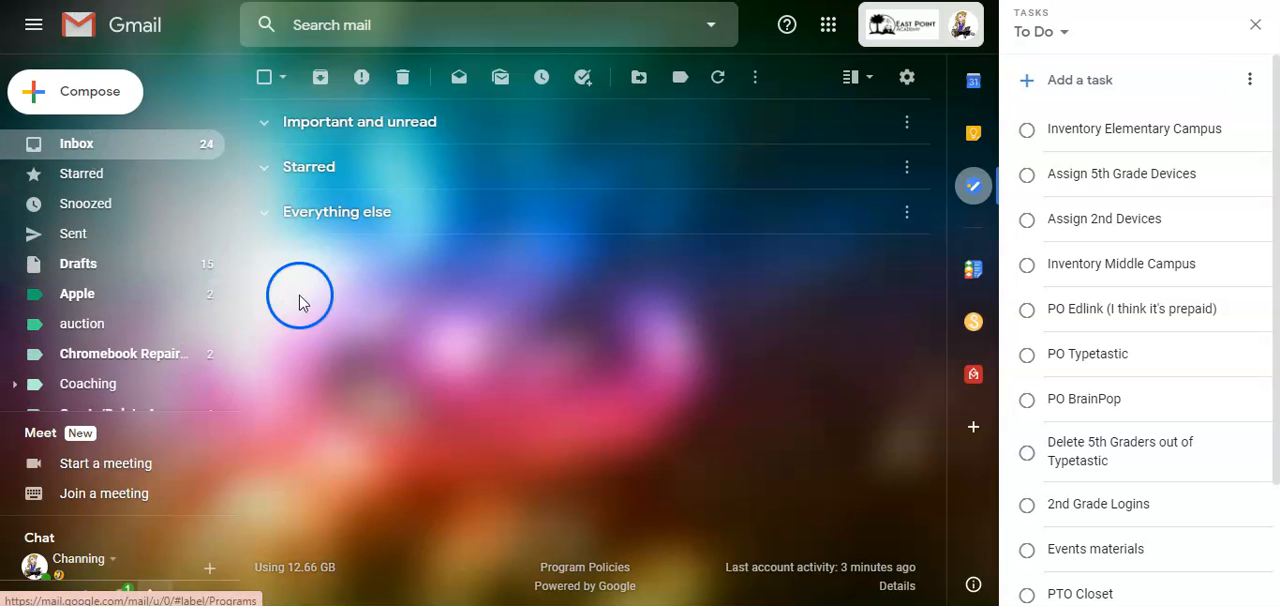
- Start a filter for messages like the Auvik System email in the Everything else section and continue to its filter actions
click(261, 215)
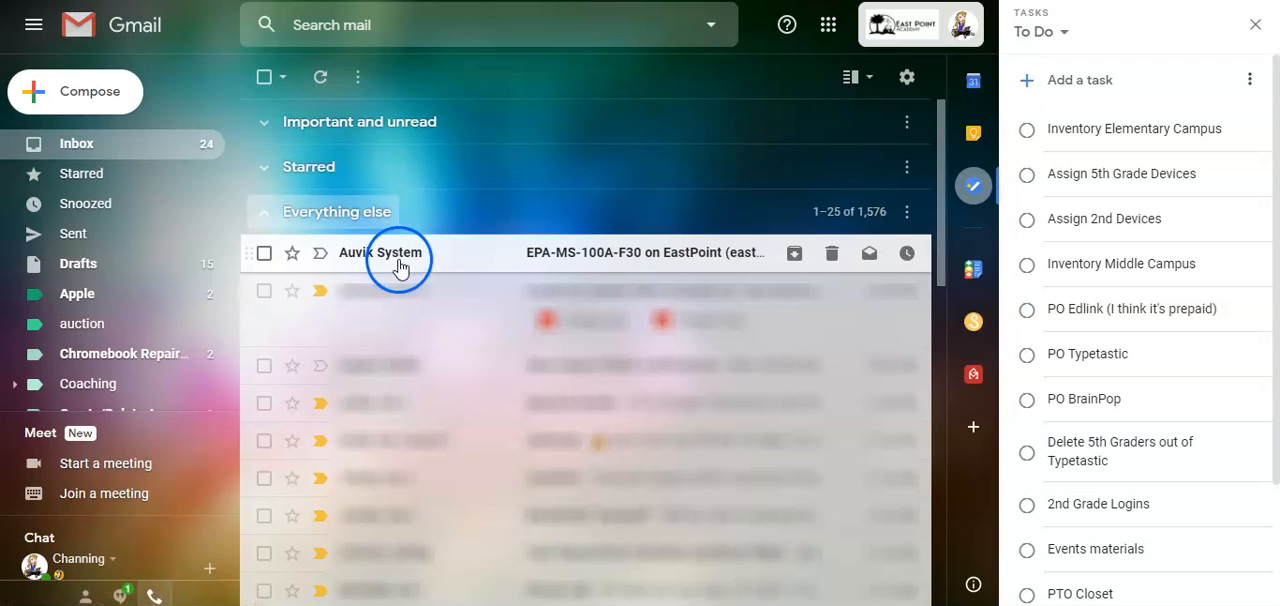
click(264, 255)
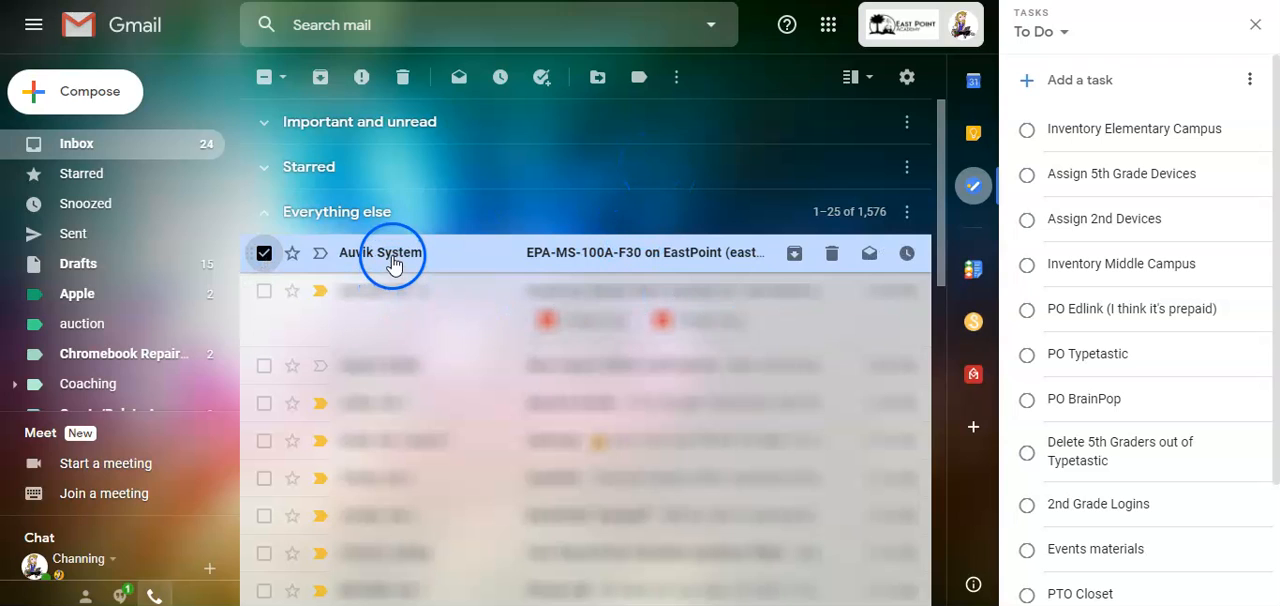
click(677, 77)
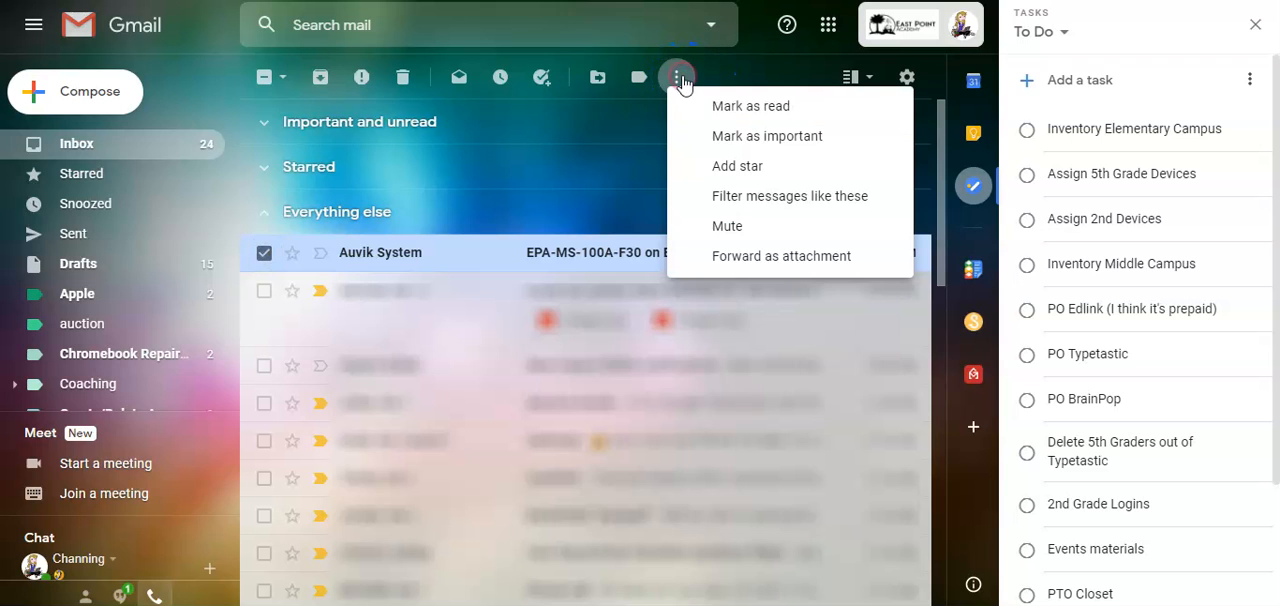
click(775, 202)
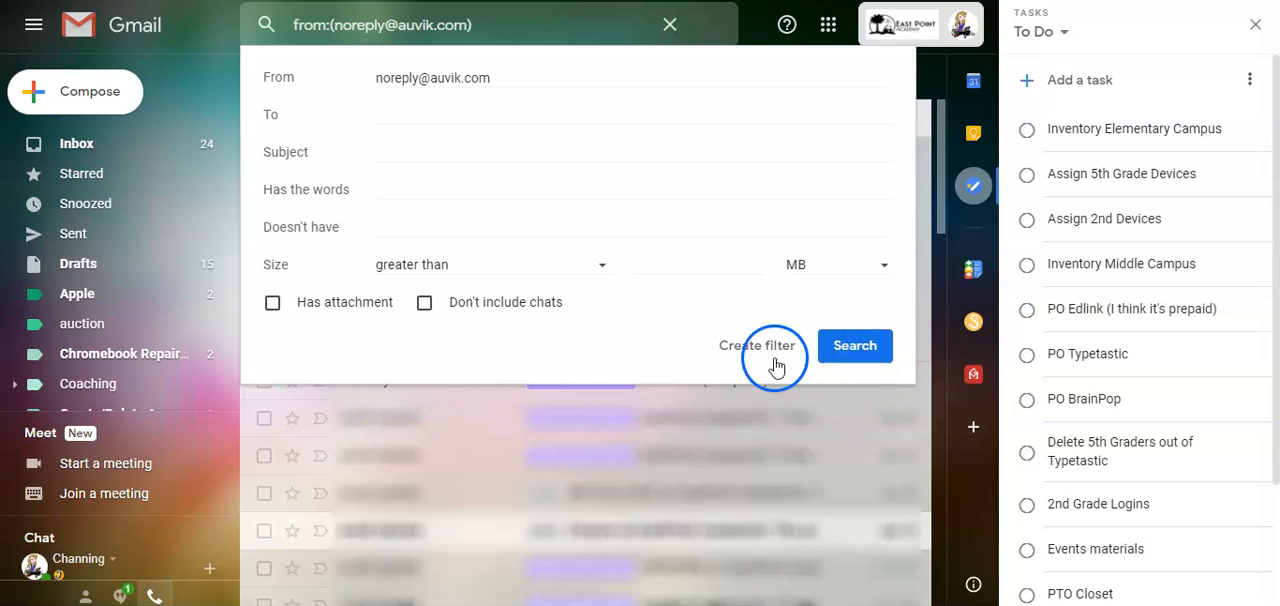
click(738, 358)
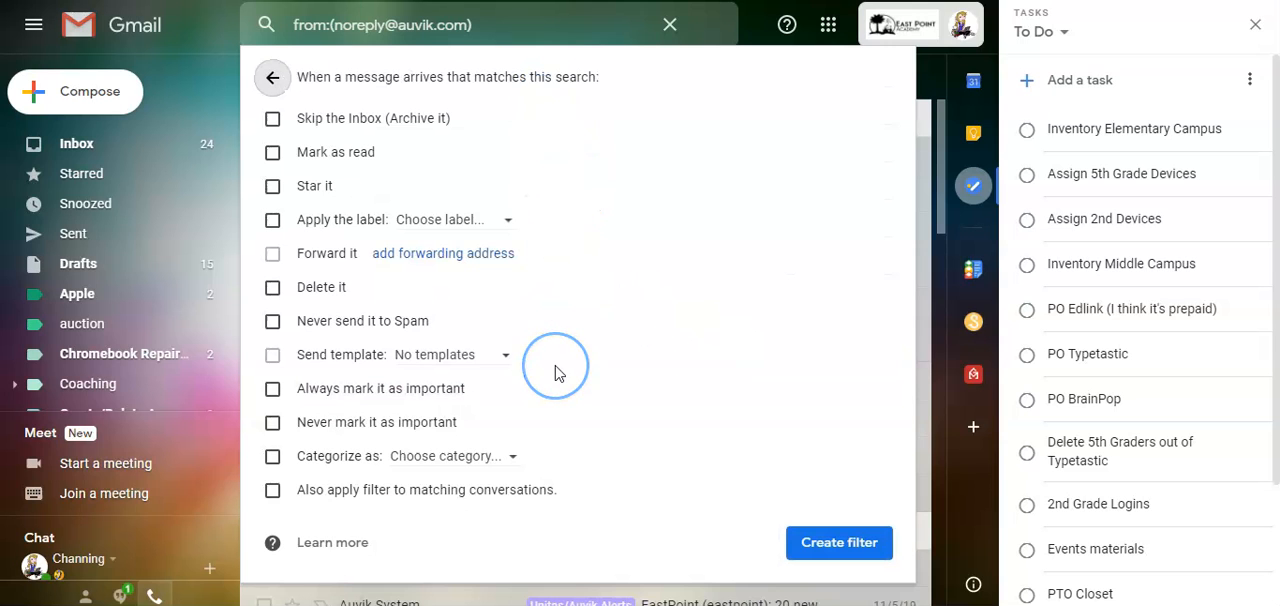
click(274, 119)
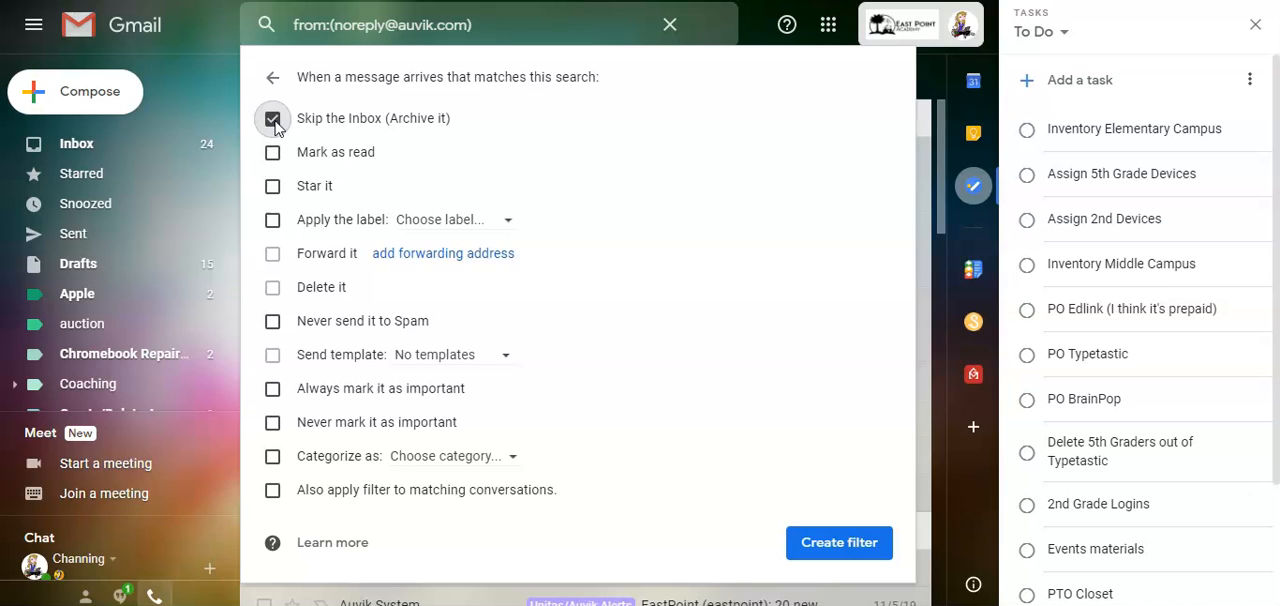
click(274, 121)
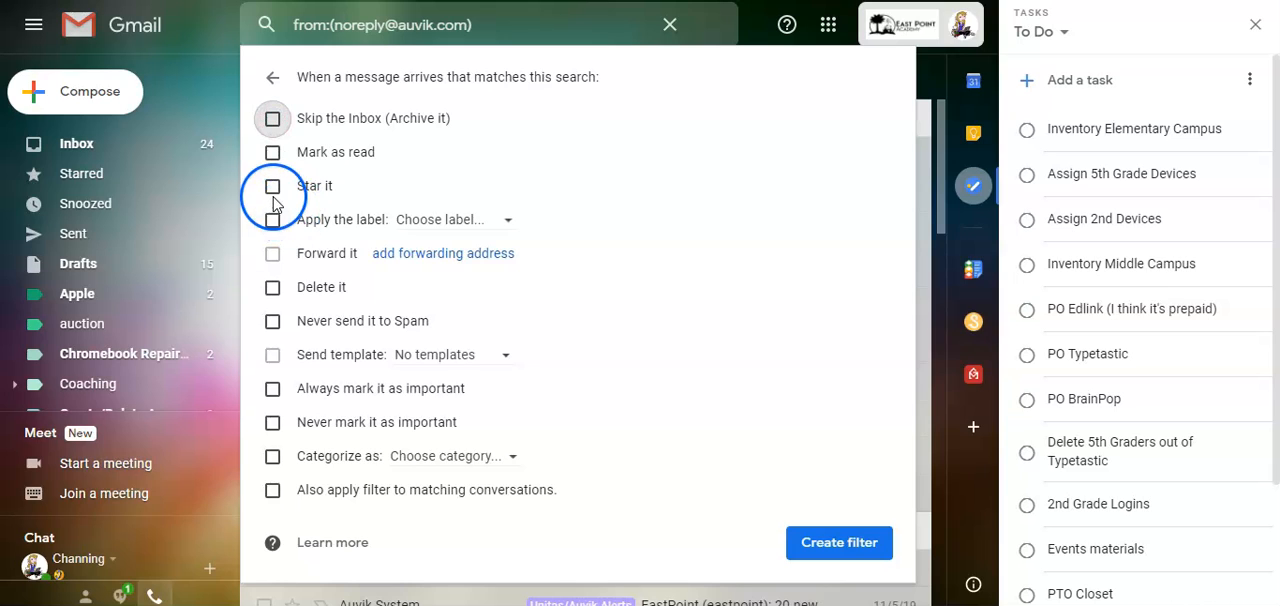
click(274, 188)
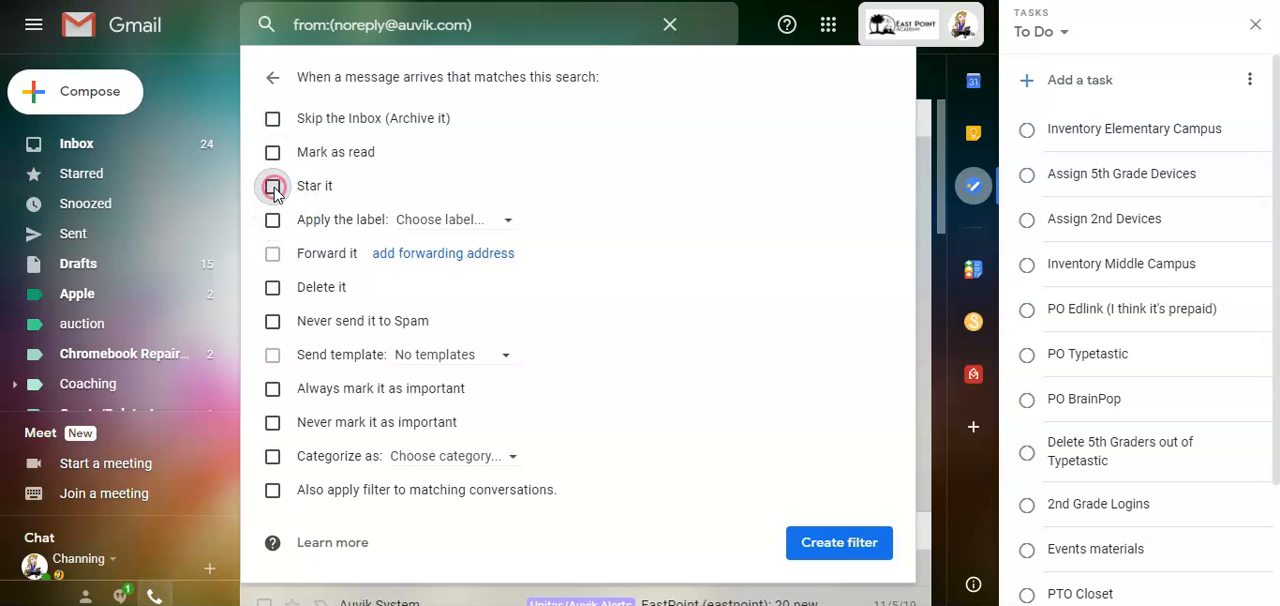
- Set the filter to apply the label Unitas/Auvik Alerts to matching messages and create the filter
click(272, 219)
click(512, 224)
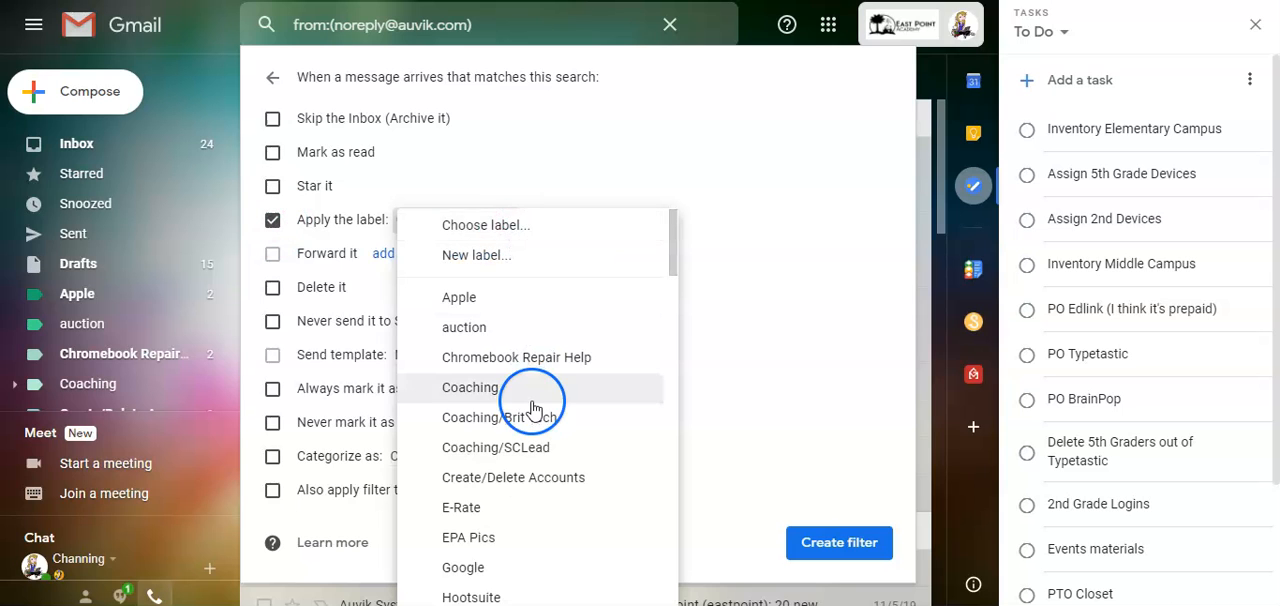
scroll(534, 409, down, 3)
scroll(534, 409, down, 5)
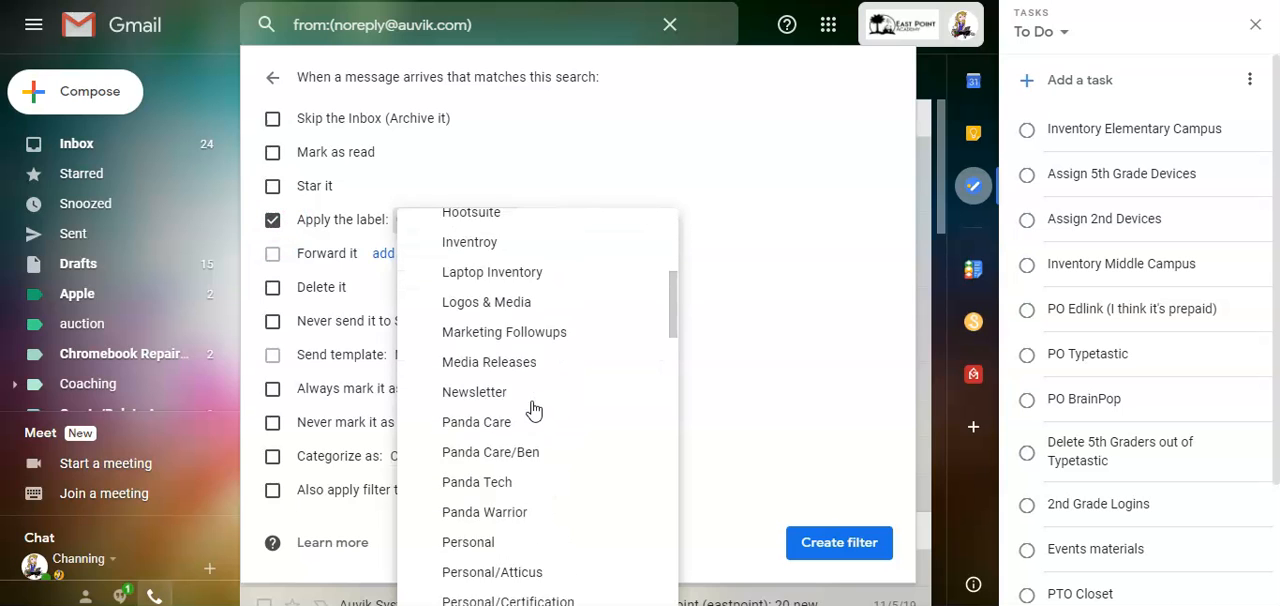
scroll(534, 409, down, 7)
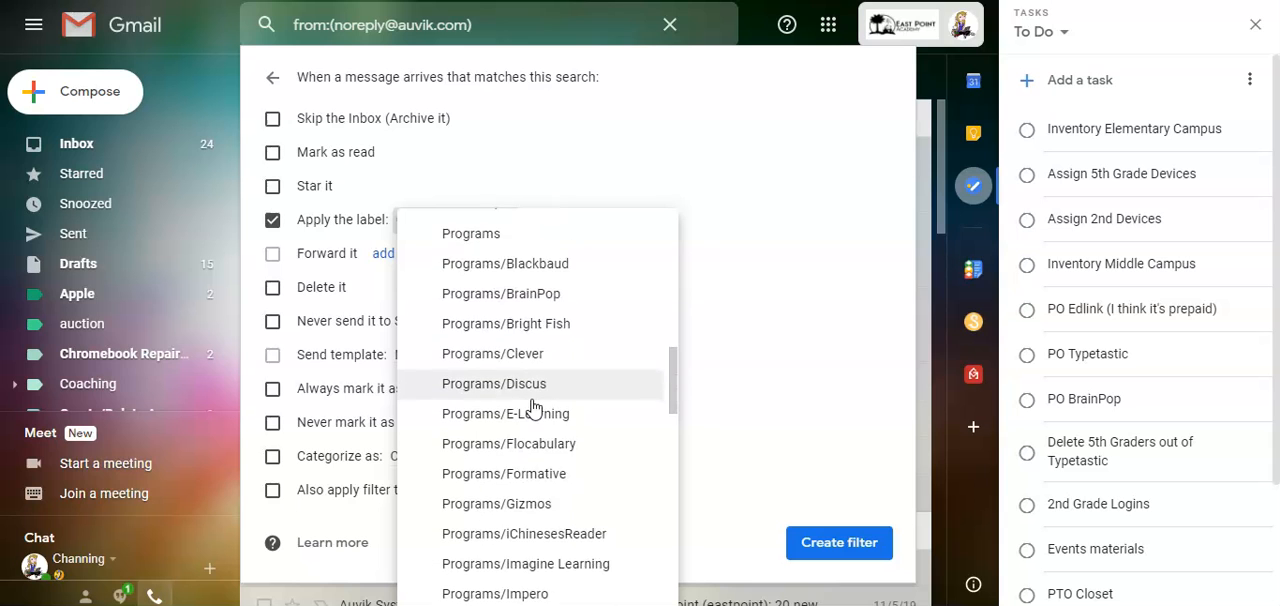
scroll(534, 409, down, 7)
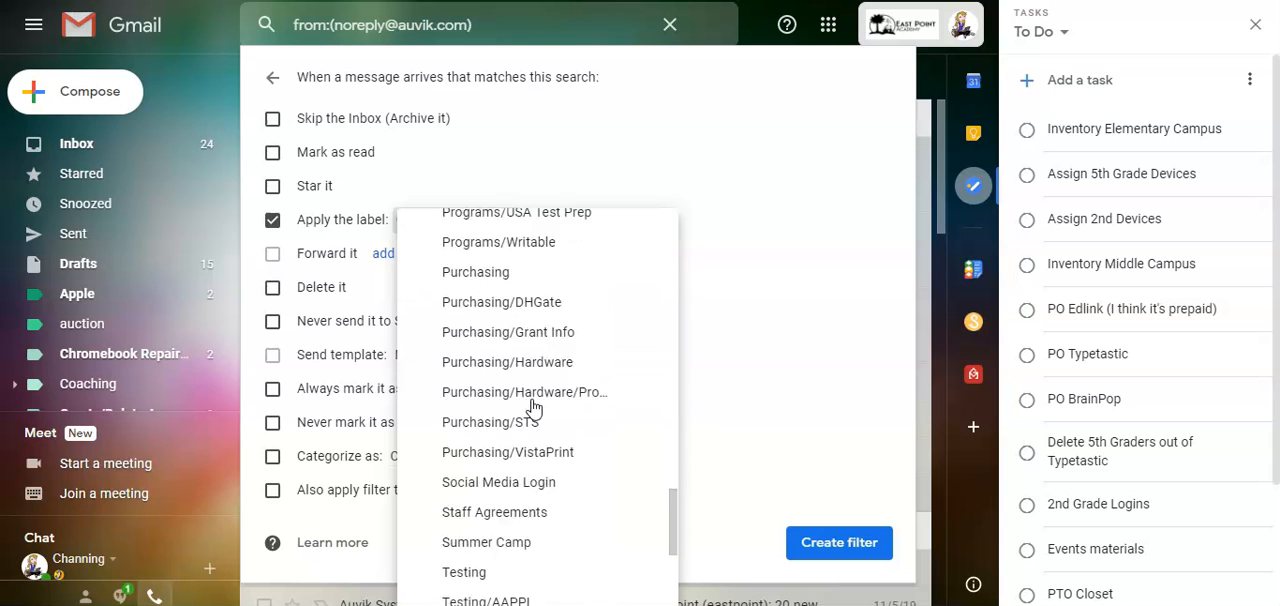
click(472, 440)
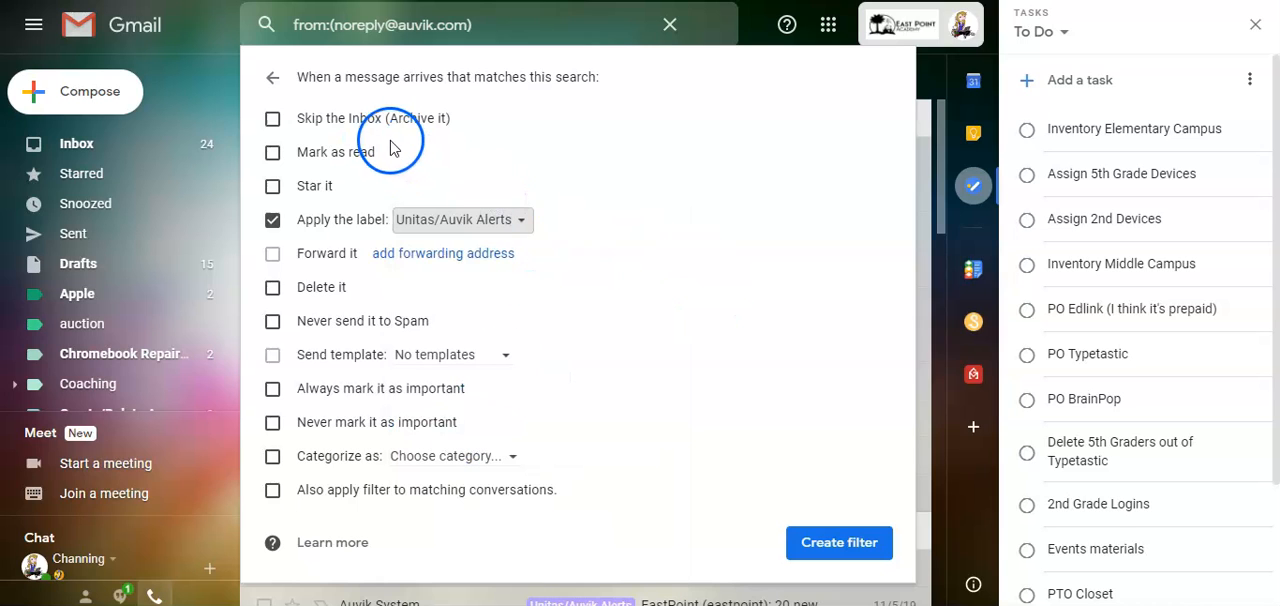
click(659, 299)
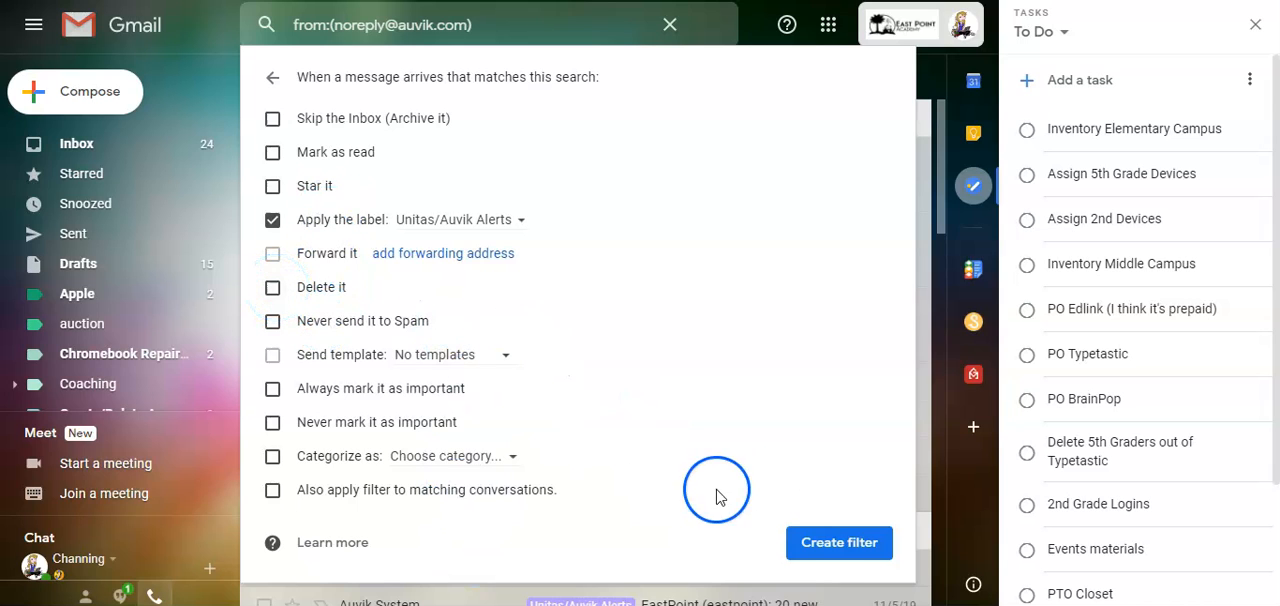
click(838, 543)
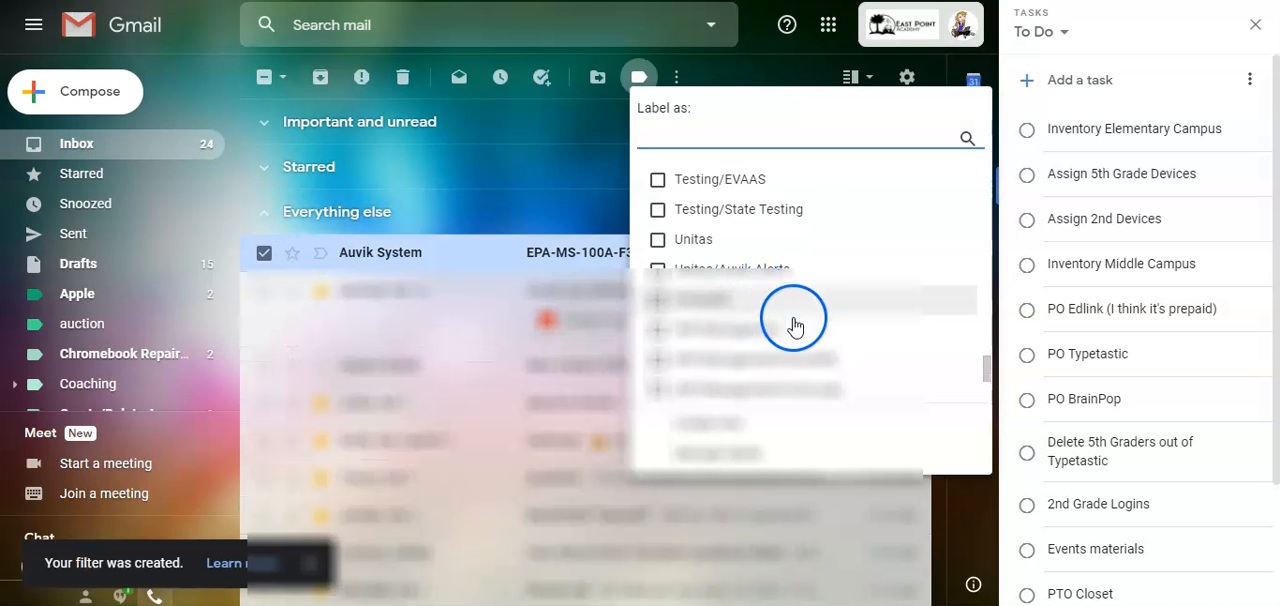
- Label the selected Auvik System message Unitas/Auvik Alerts, archive it, and collapse the Everything else section
click(659, 270)
click(688, 424)
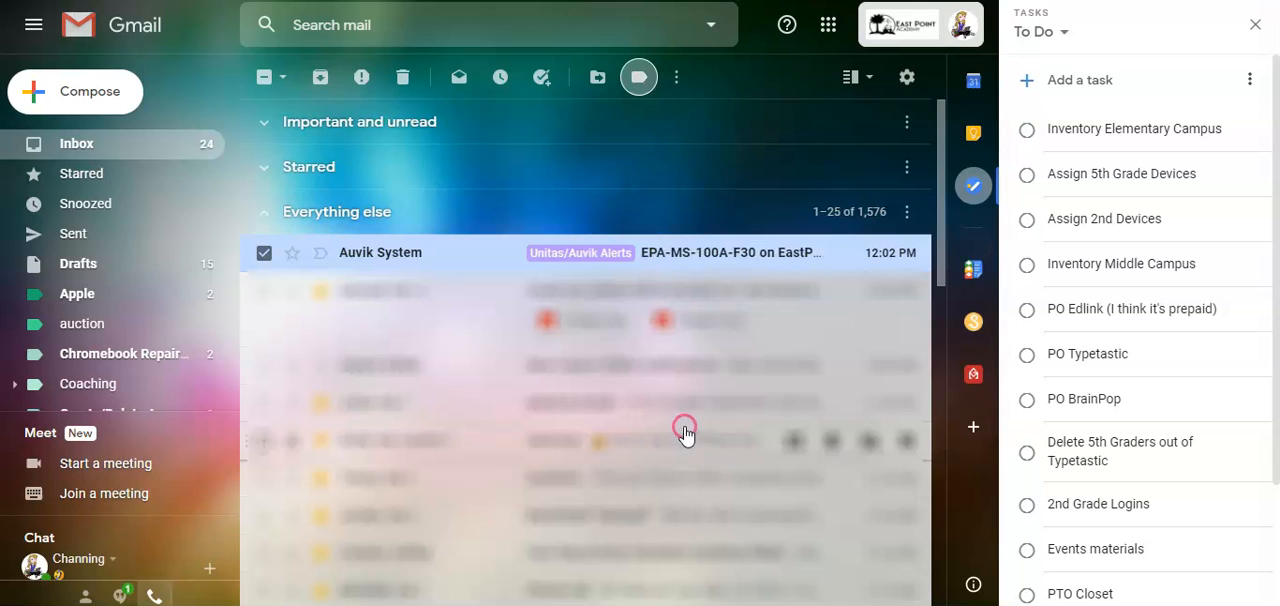
click(262, 255)
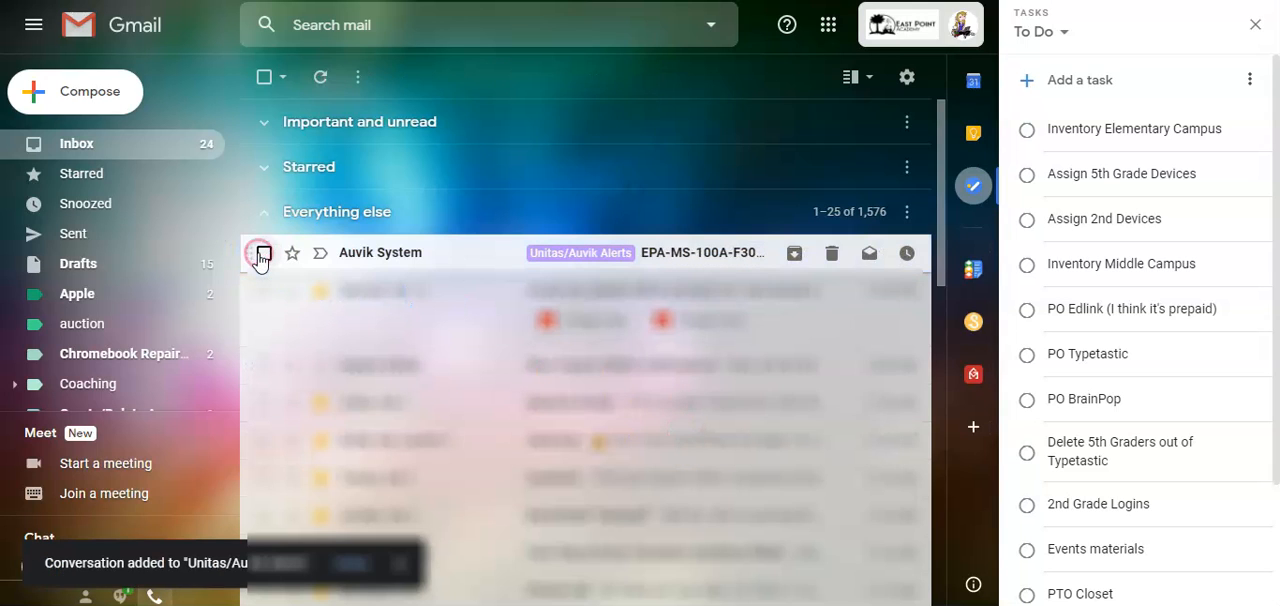
click(793, 254)
click(274, 222)
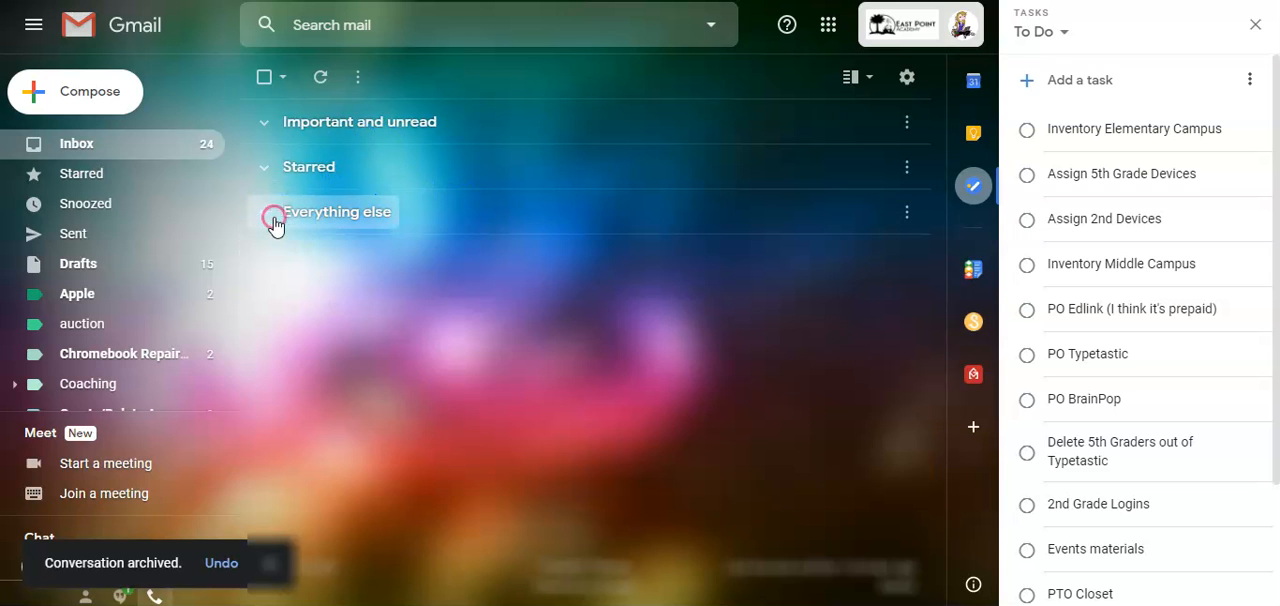